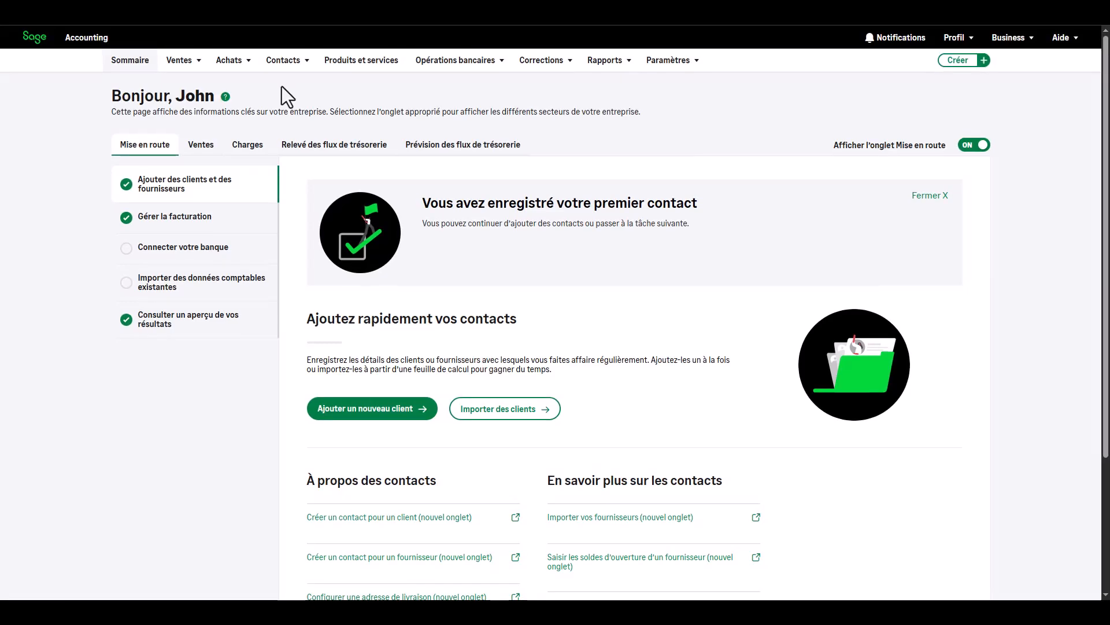
Step: Start a new recurring sales invoice for the client Imprimerie de Robin
left_click(181, 61)
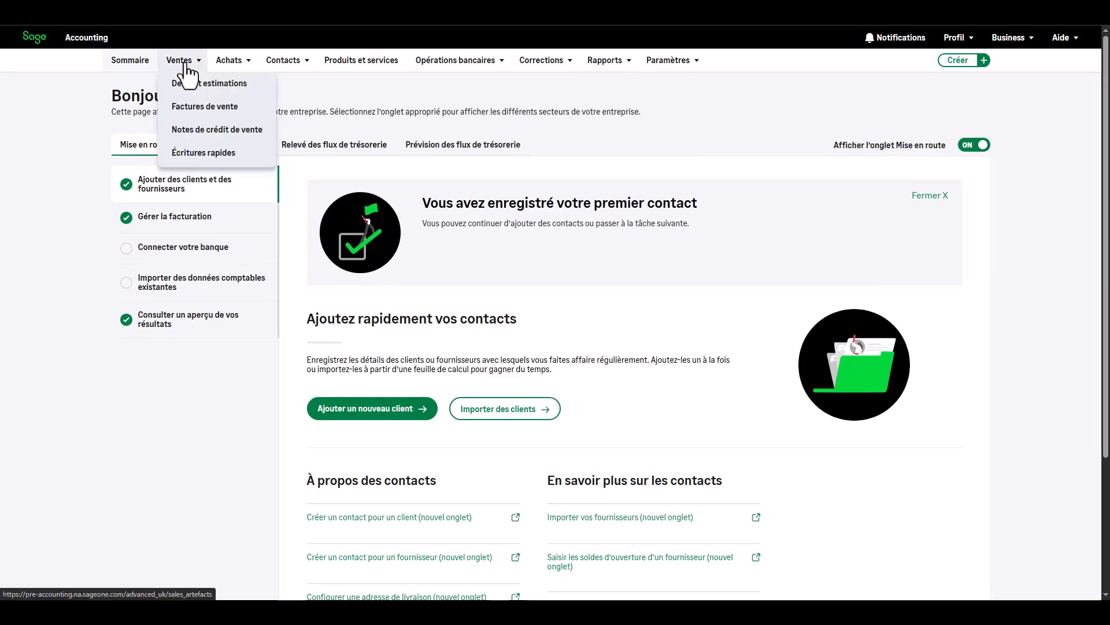
left_click(196, 106)
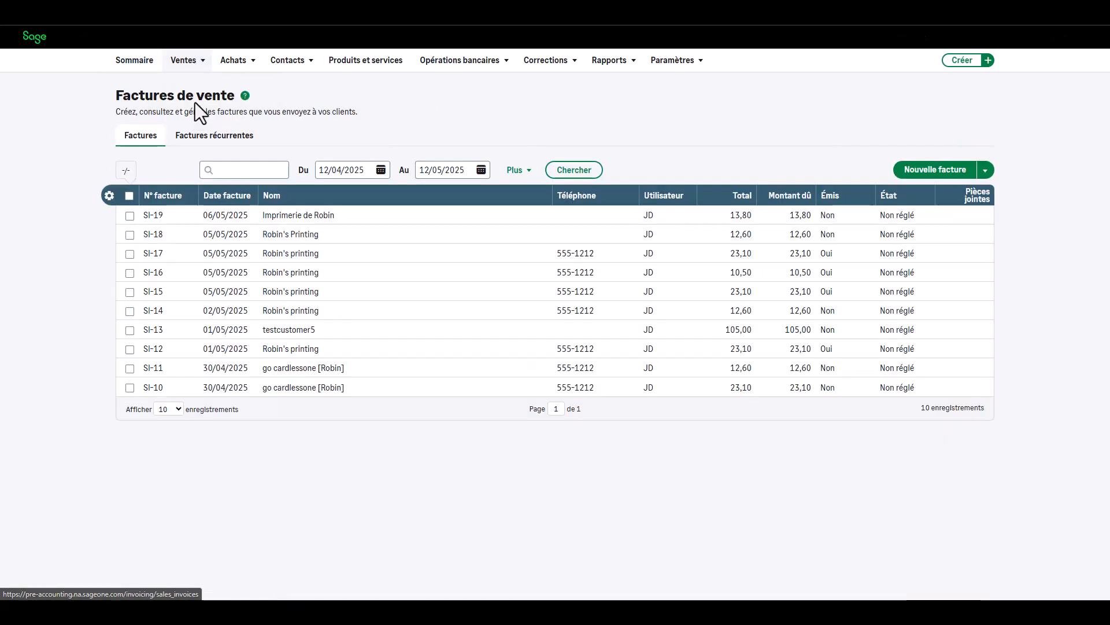
left_click(212, 142)
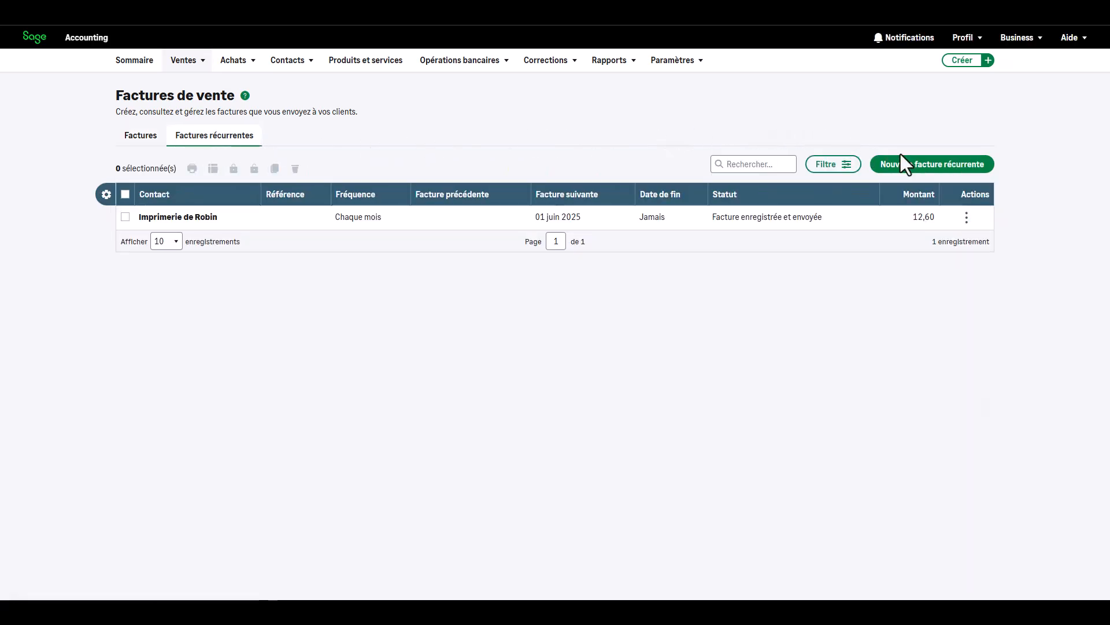
left_click(919, 168)
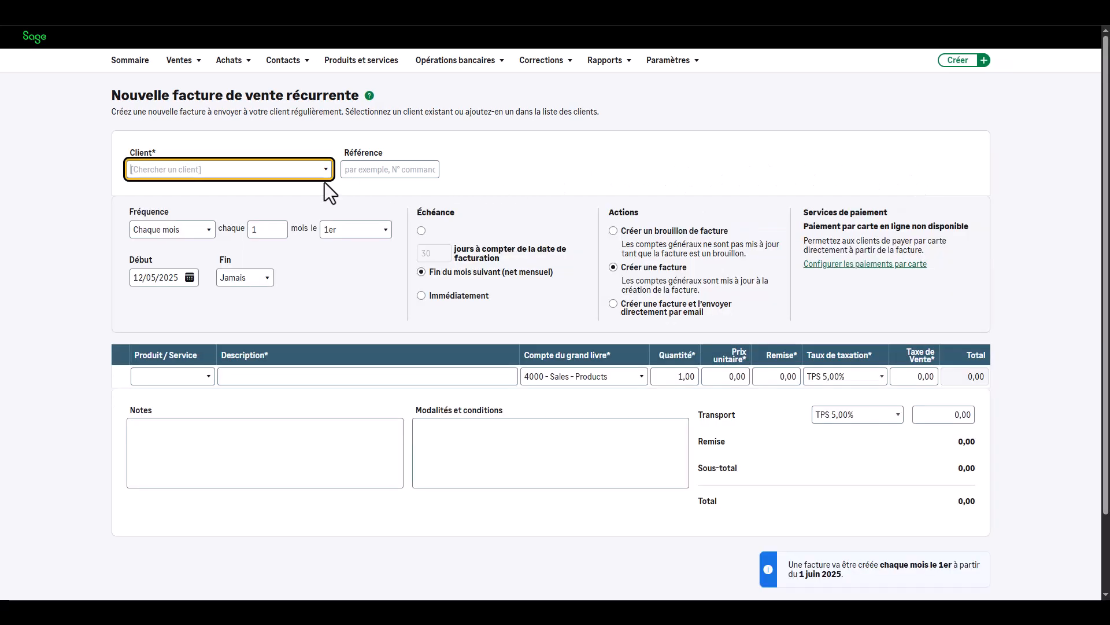
left_click(326, 169)
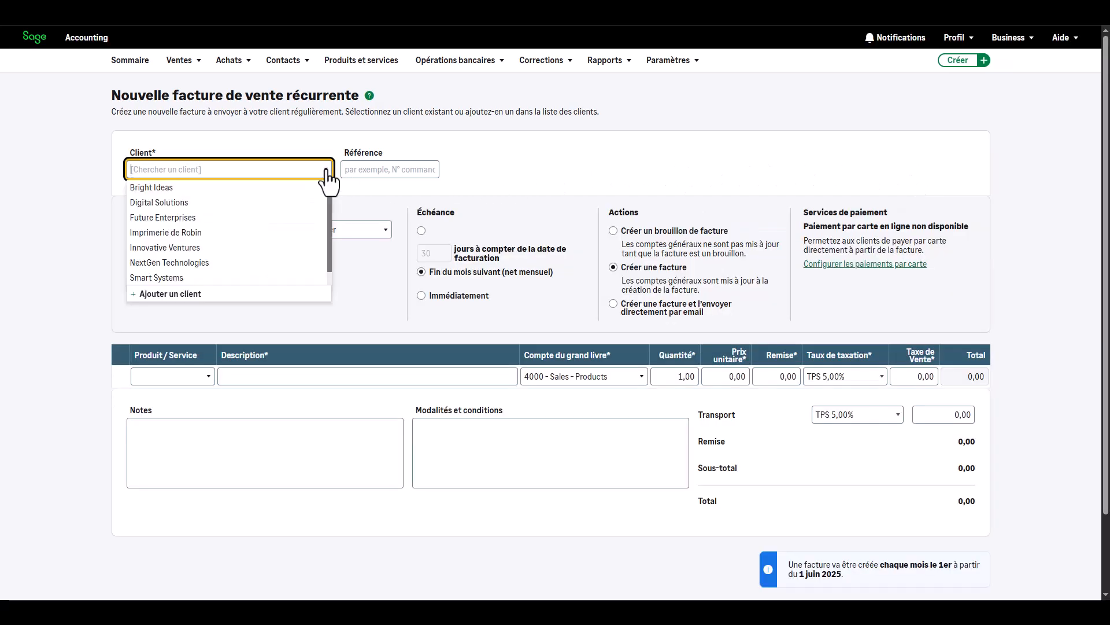
left_click(198, 233)
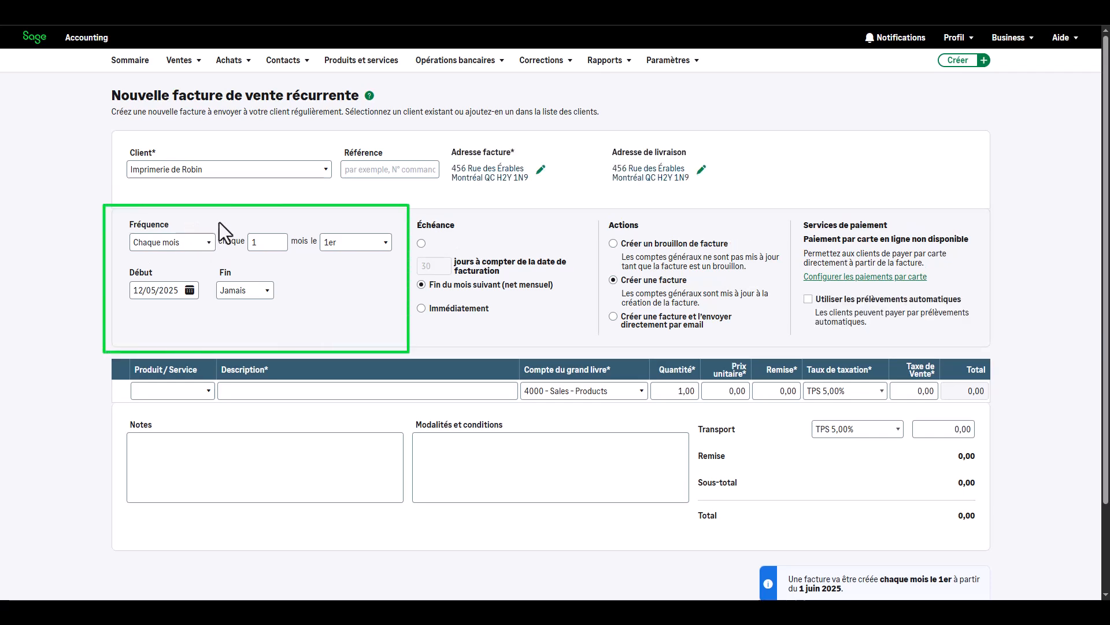
Step: Make the recurring invoice due 30 days after the invoice date, created and emailed directly, with automatic debits (prélèvements automatiques) enabled
left_click(421, 243)
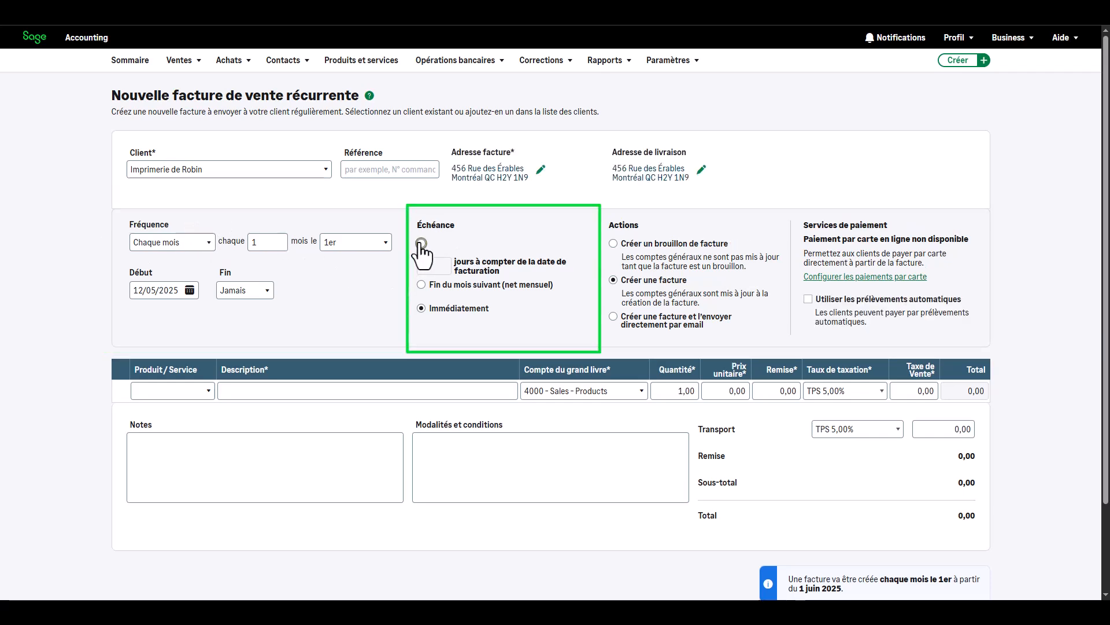
left_click(421, 243)
left_click(613, 316)
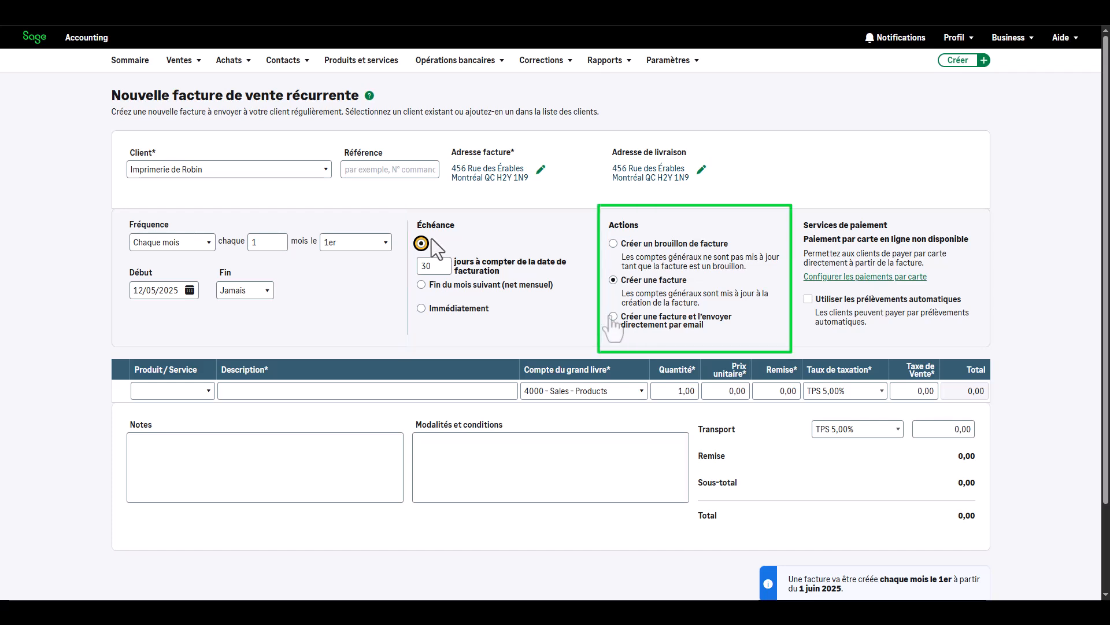
left_click(808, 299)
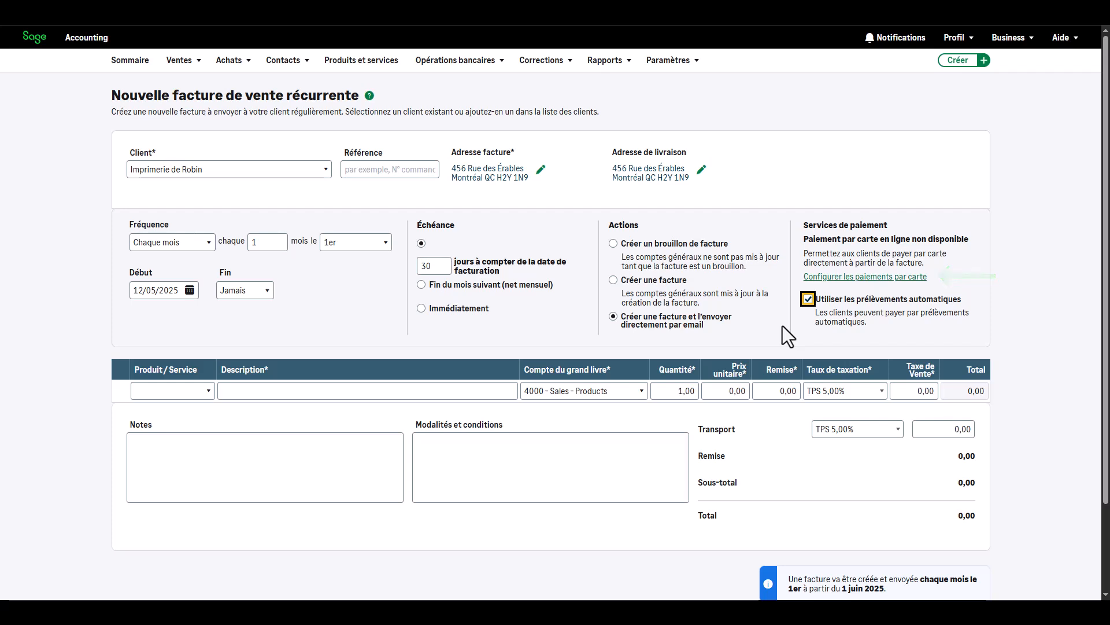
Step: Add the product Boîte de stylos - noir and save the recurring invoice, accepting the automatic debit setup and its e-mail message
left_click(209, 390)
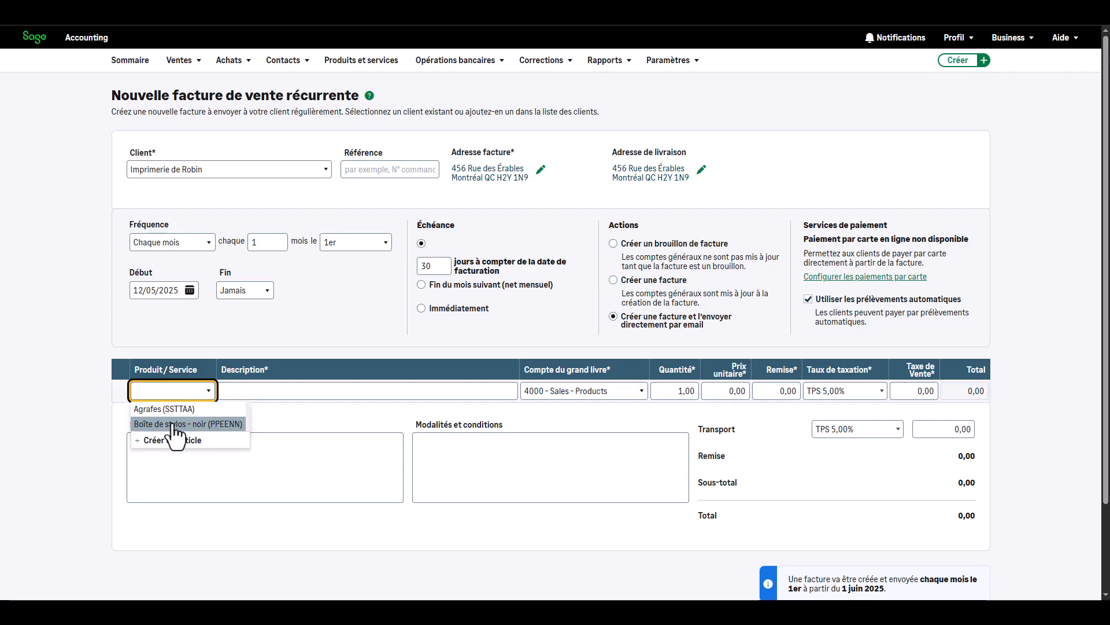
left_click(173, 425)
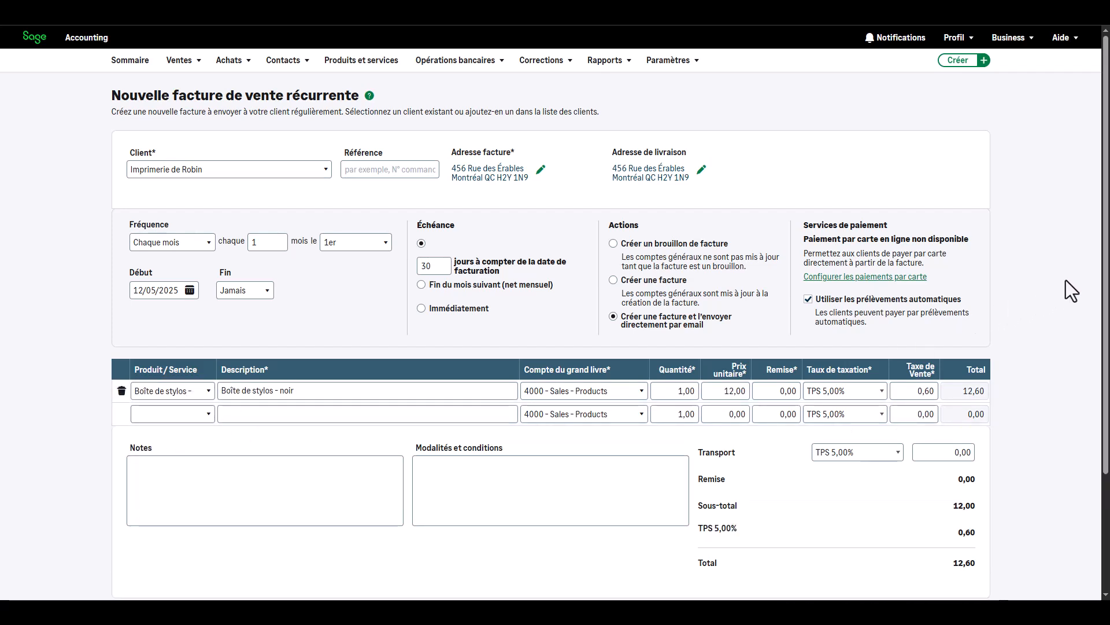
scroll(1071, 291, "down", 3)
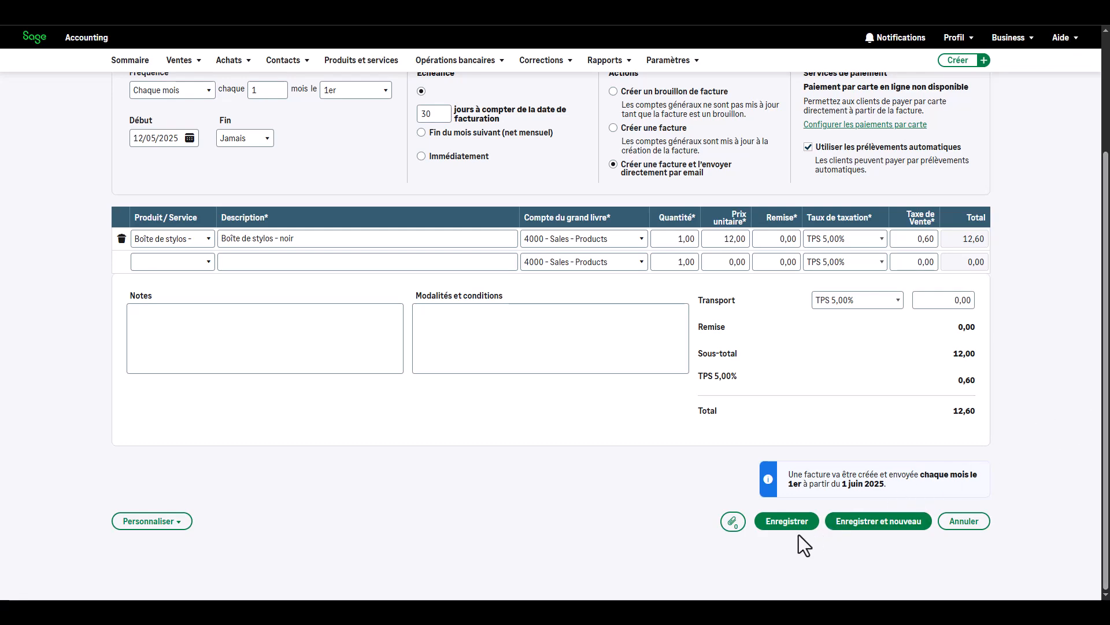
left_click(787, 521)
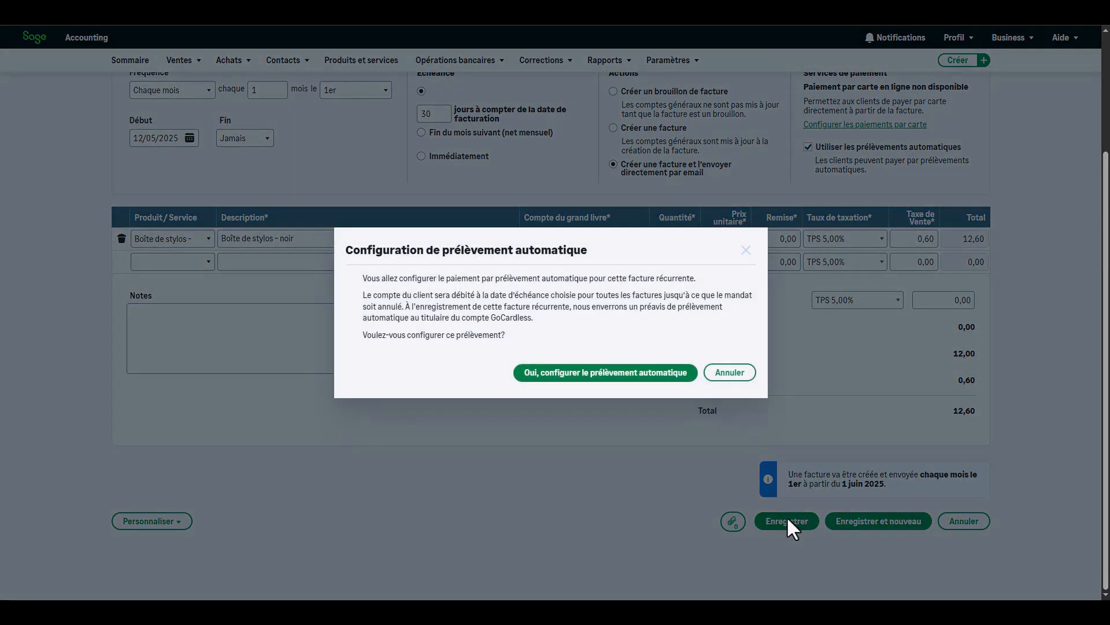
left_click(603, 376)
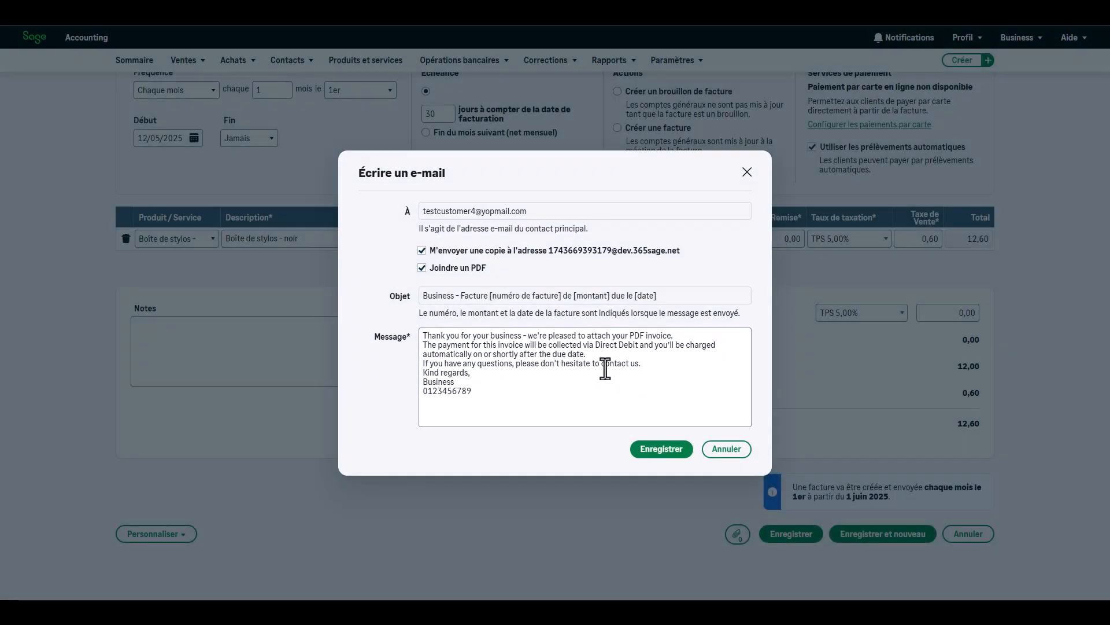
left_click(661, 452)
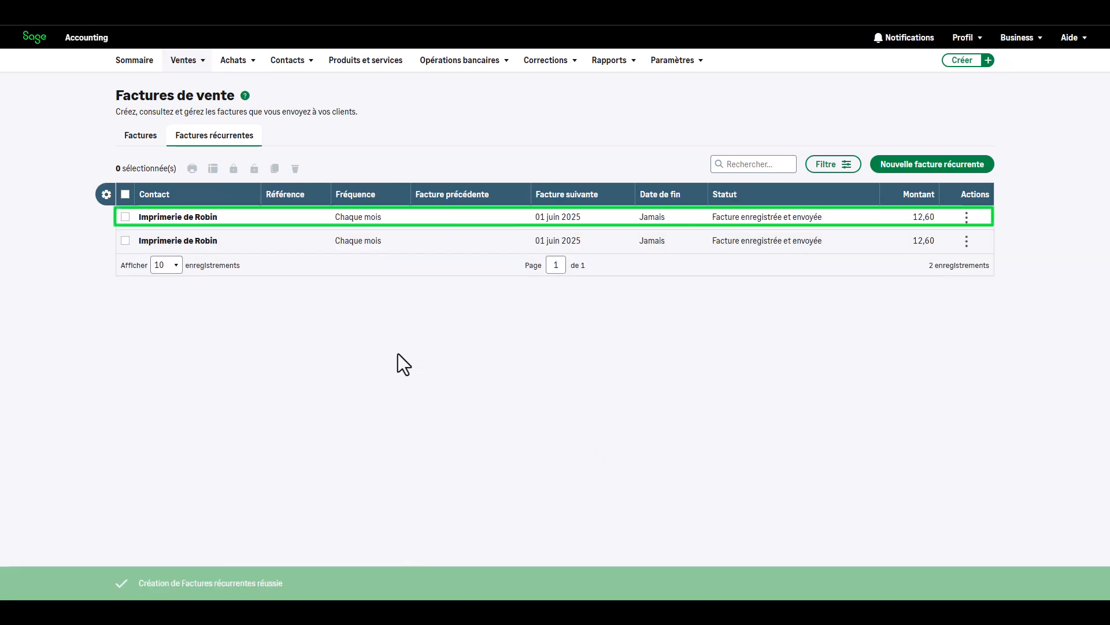
Step: Select Imprimerie de Robin's invoice dated 06/05/2025 in the regular sales invoices list and open it
left_click(143, 135)
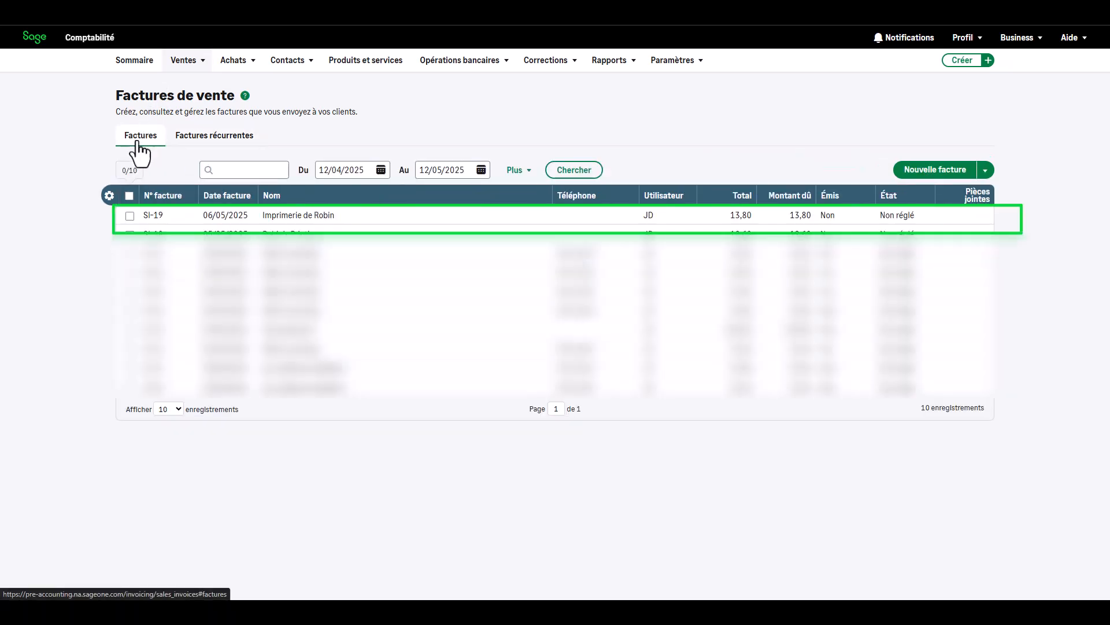
left_click(129, 216)
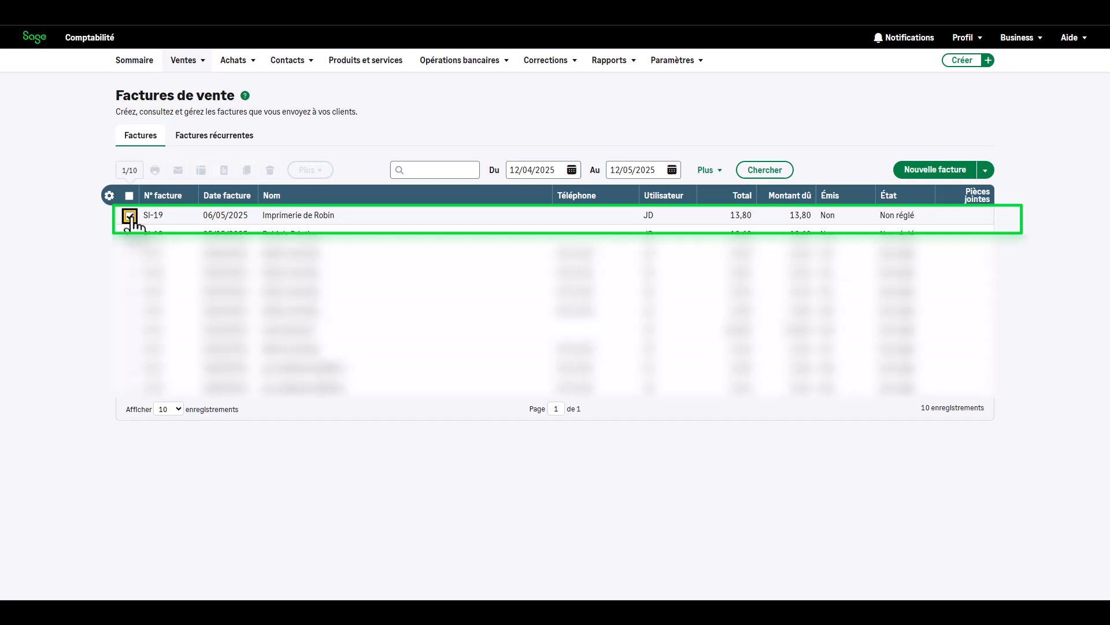
left_click(286, 217)
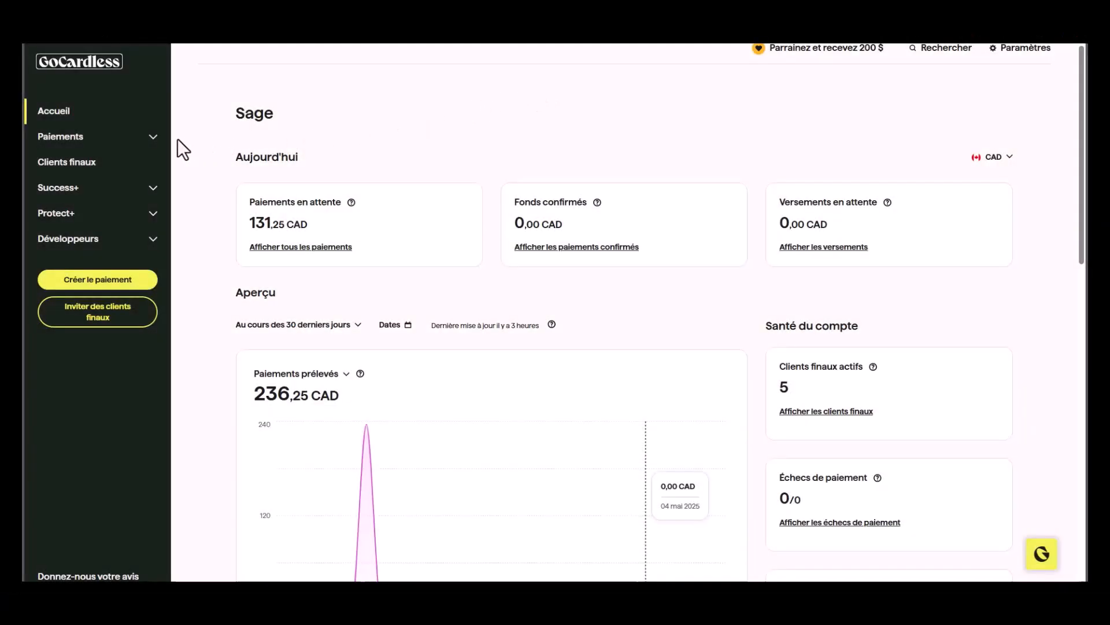
Step: Switch to the GoCardless dashboard and open its payments list
left_click(149, 139)
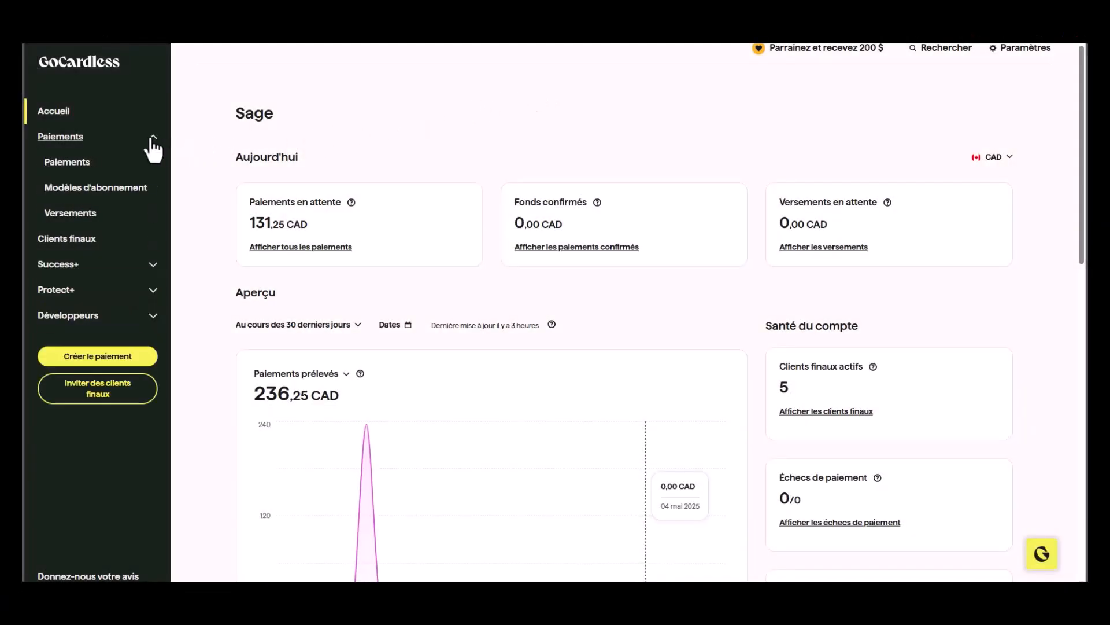
left_click(74, 170)
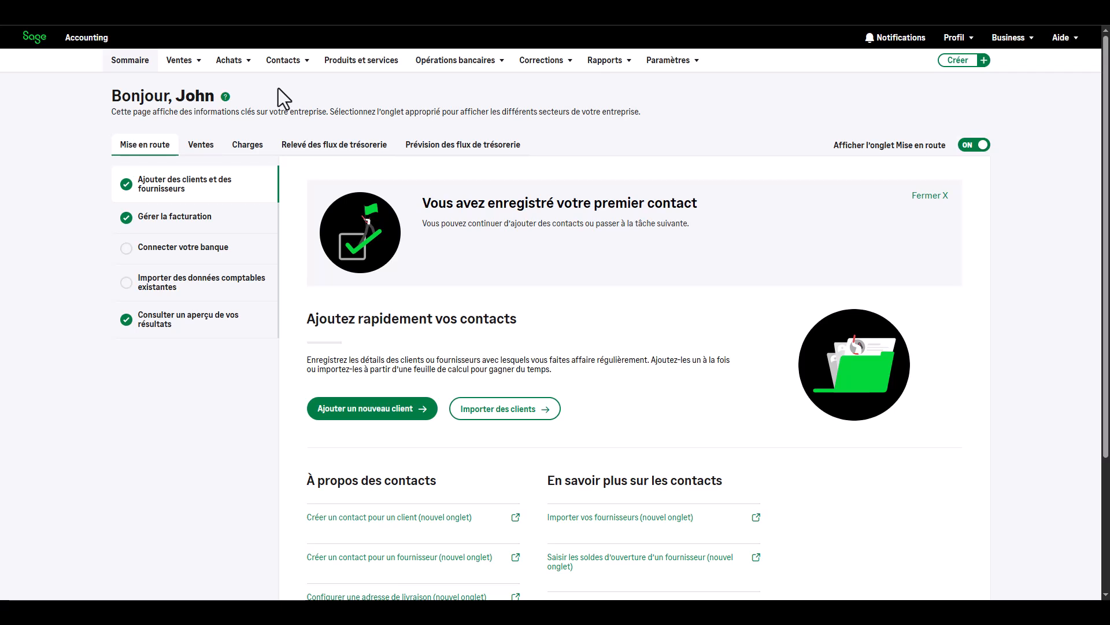
Step: In Sage Accounting, start a new one-off sales invoice for Imprimerie de Robin with Boîte de stylos - noir as the product
mouse_move(179, 65)
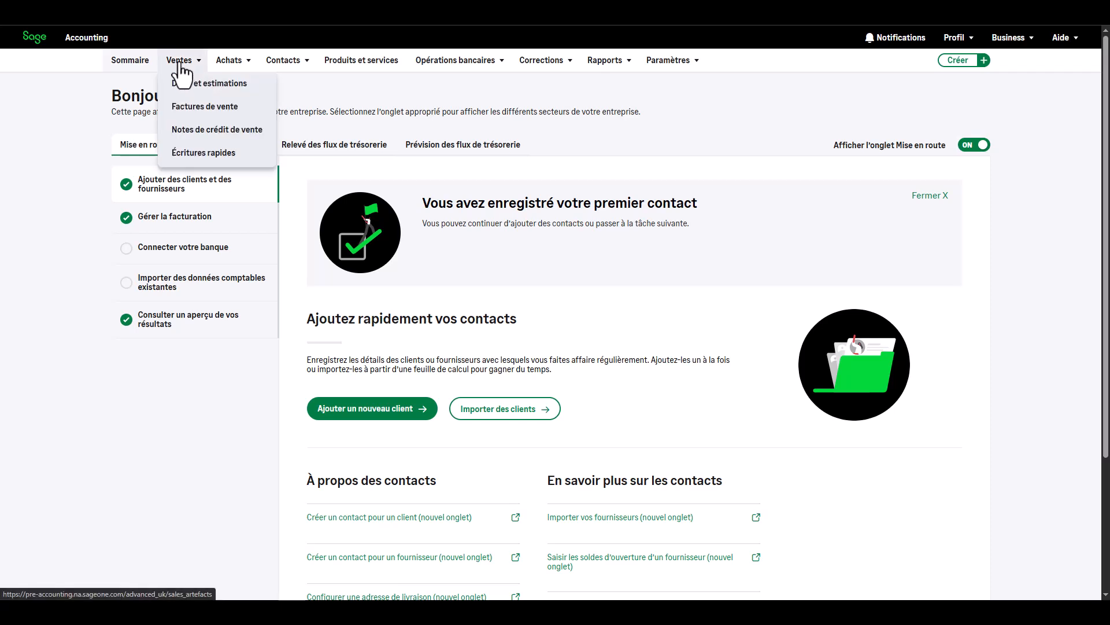
left_click(185, 110)
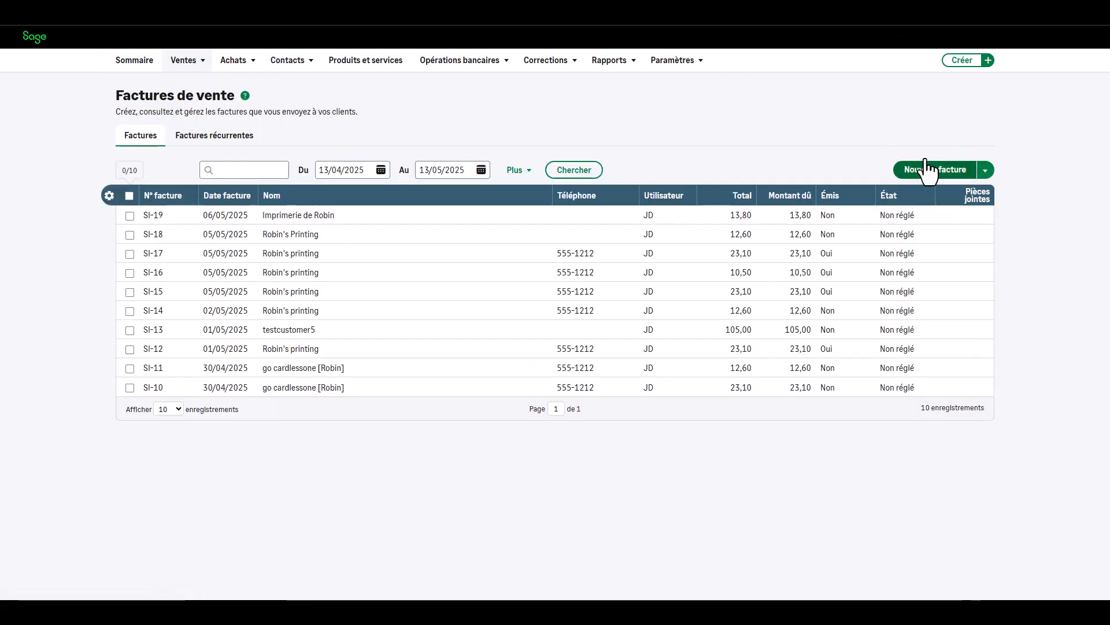
left_click(925, 169)
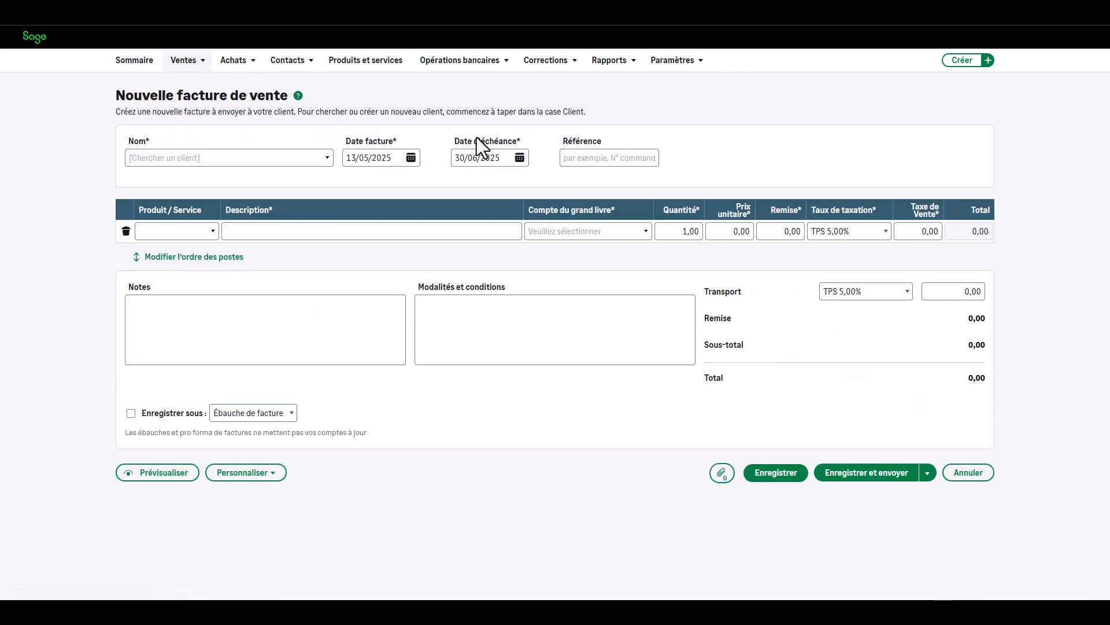
left_click(330, 162)
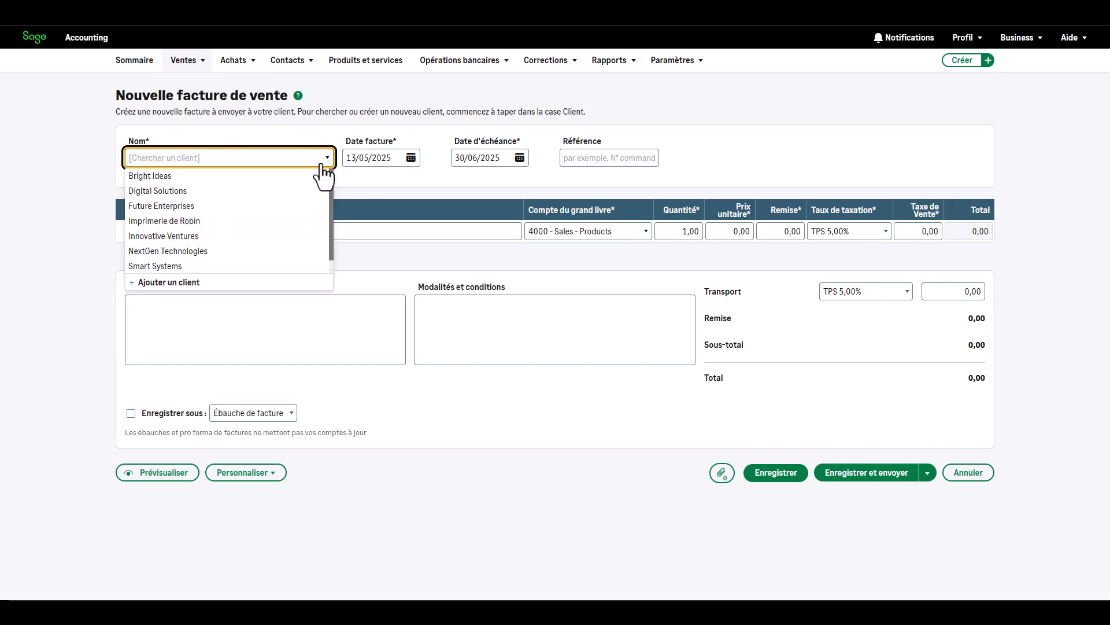
left_click(250, 222)
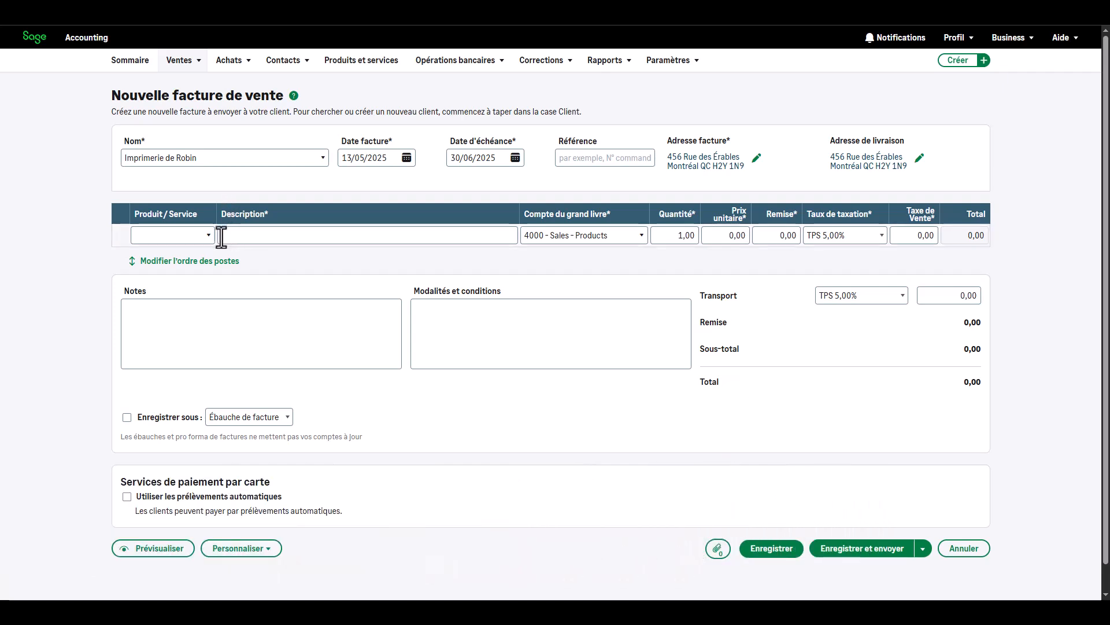
left_click(209, 237)
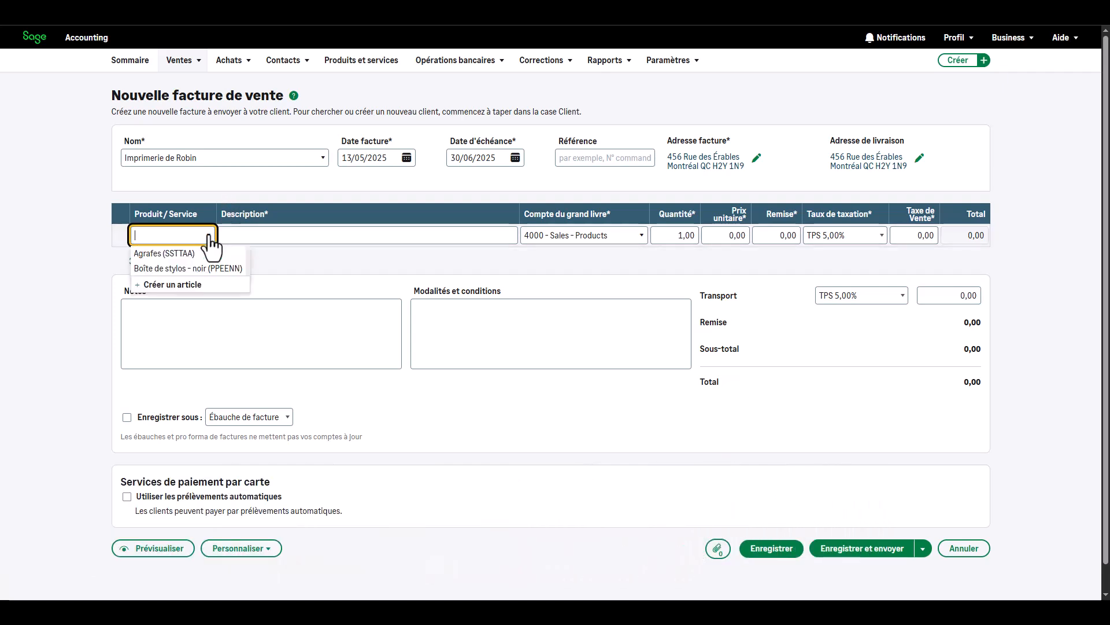
left_click(208, 270)
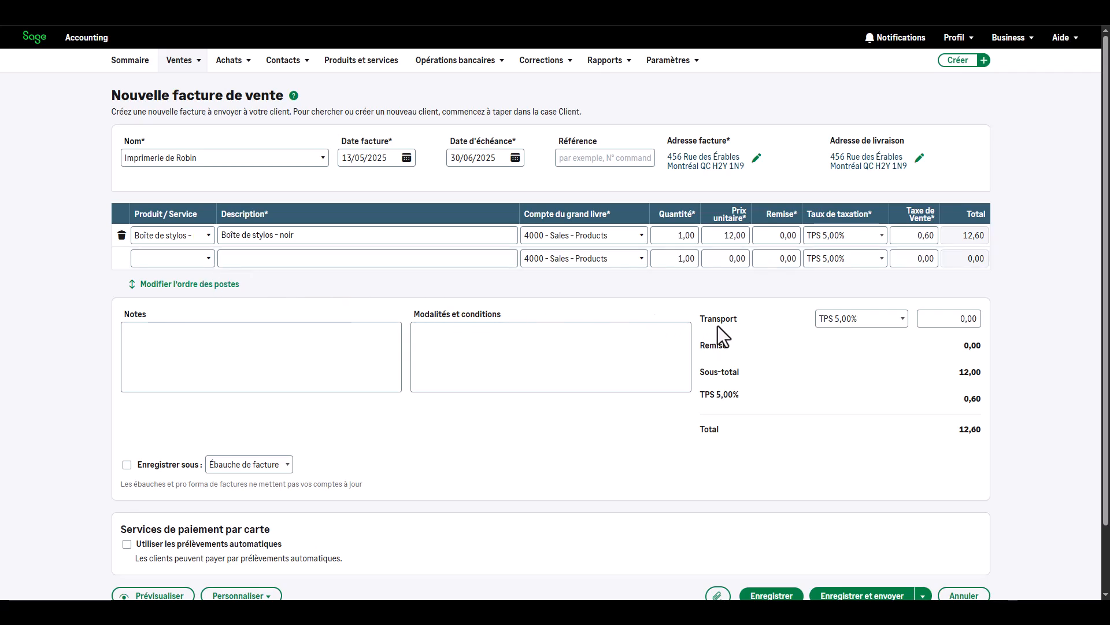
Step: Enable automatic debits (prélèvements automatiques) for the sales invoice and save it, accepting the debit setup
left_click_drag(1105, 234, 1105, 299)
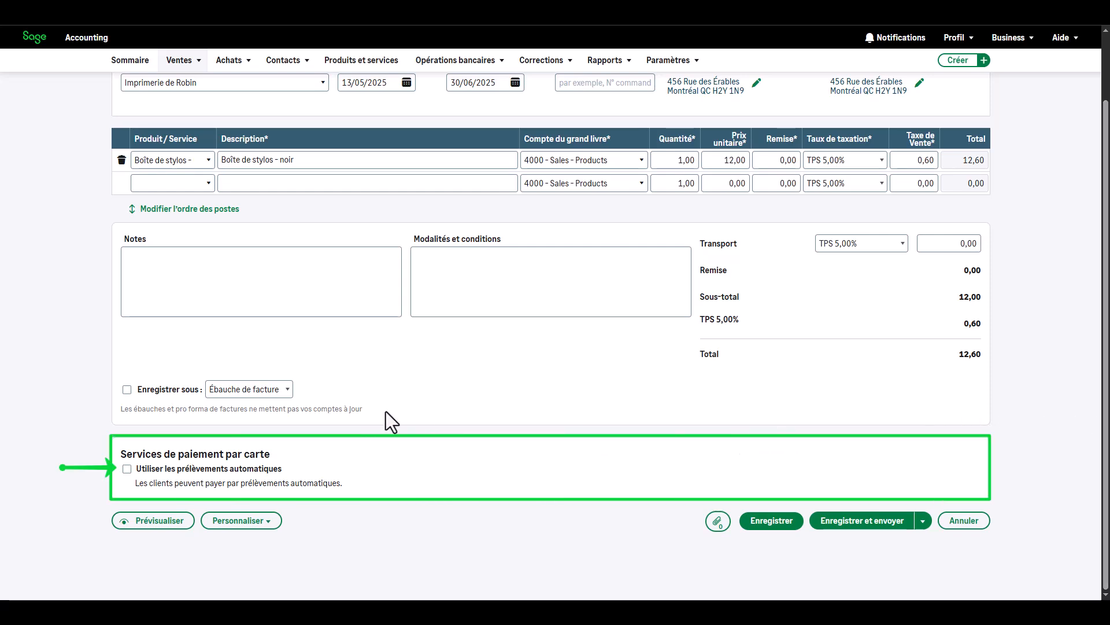
left_click(127, 469)
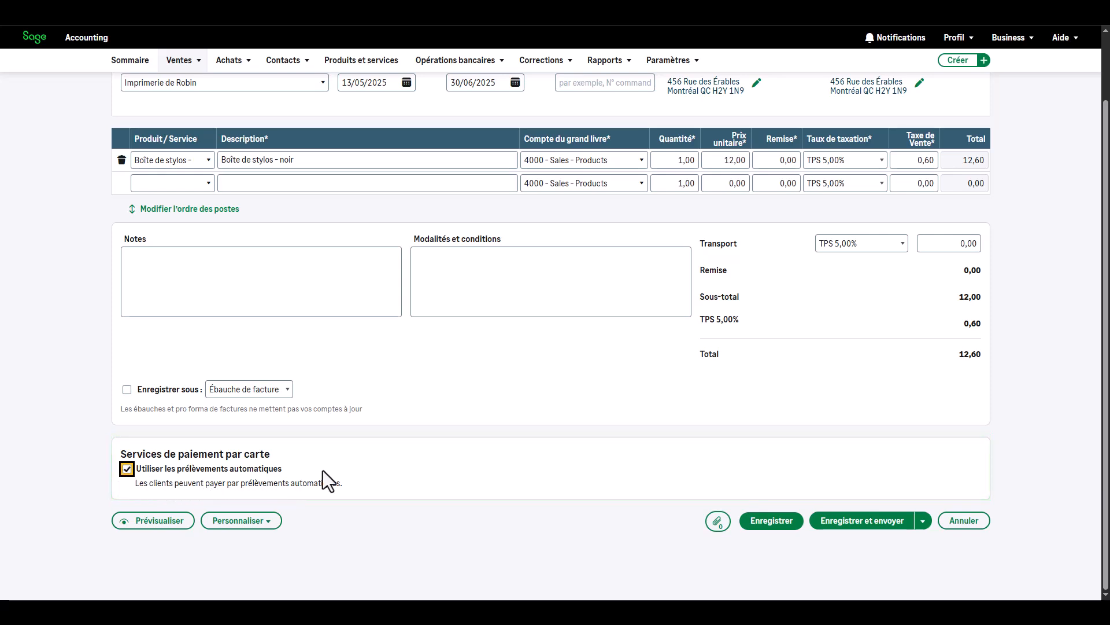
left_click(780, 514)
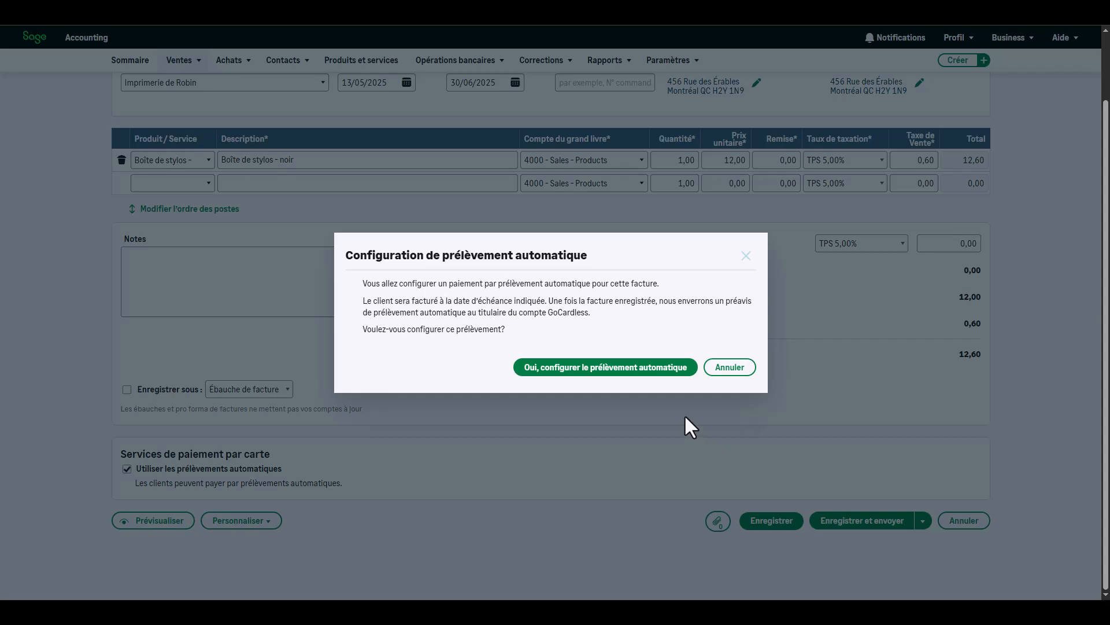
left_click(657, 373)
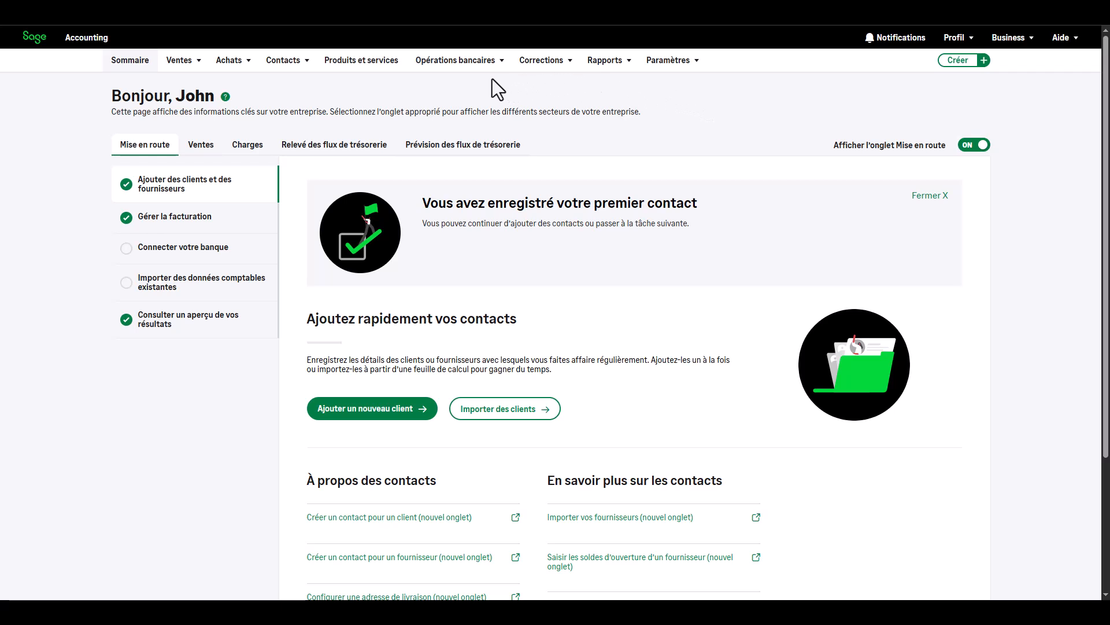
Step: Open the GoCardless account in the banking operations and view its transfers (Virements)
mouse_move(466, 72)
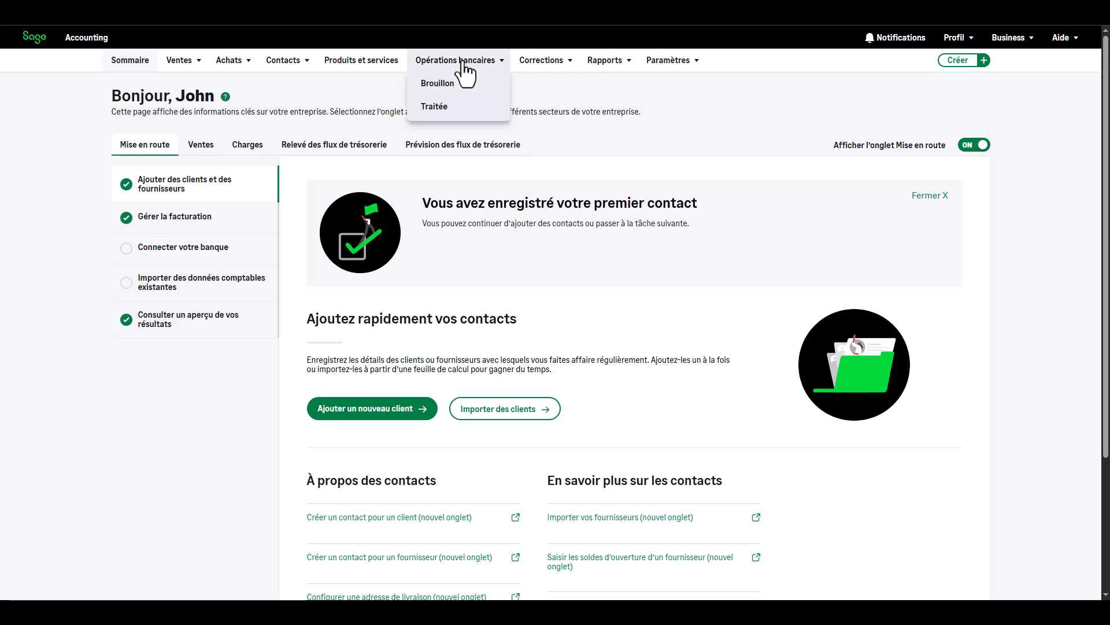
left_click(491, 87)
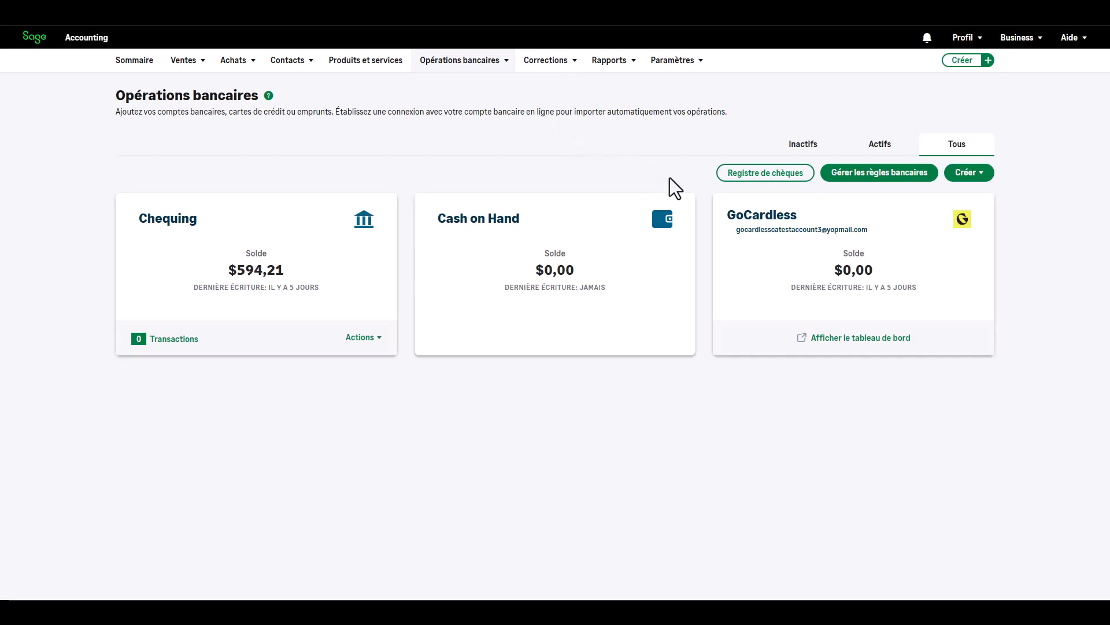
left_click(743, 256)
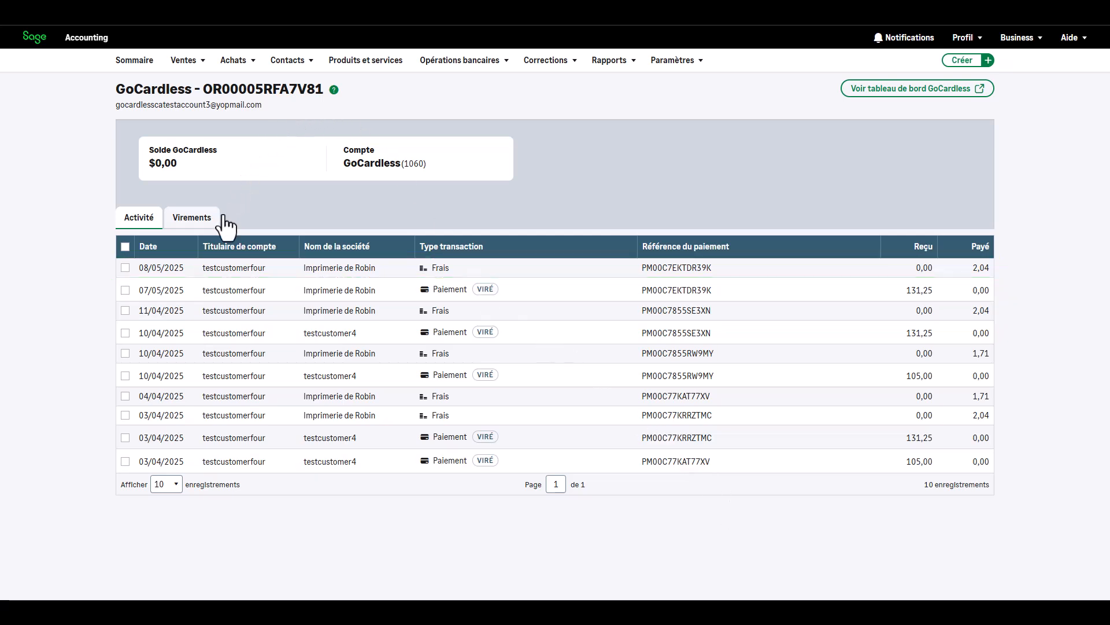
left_click(210, 232)
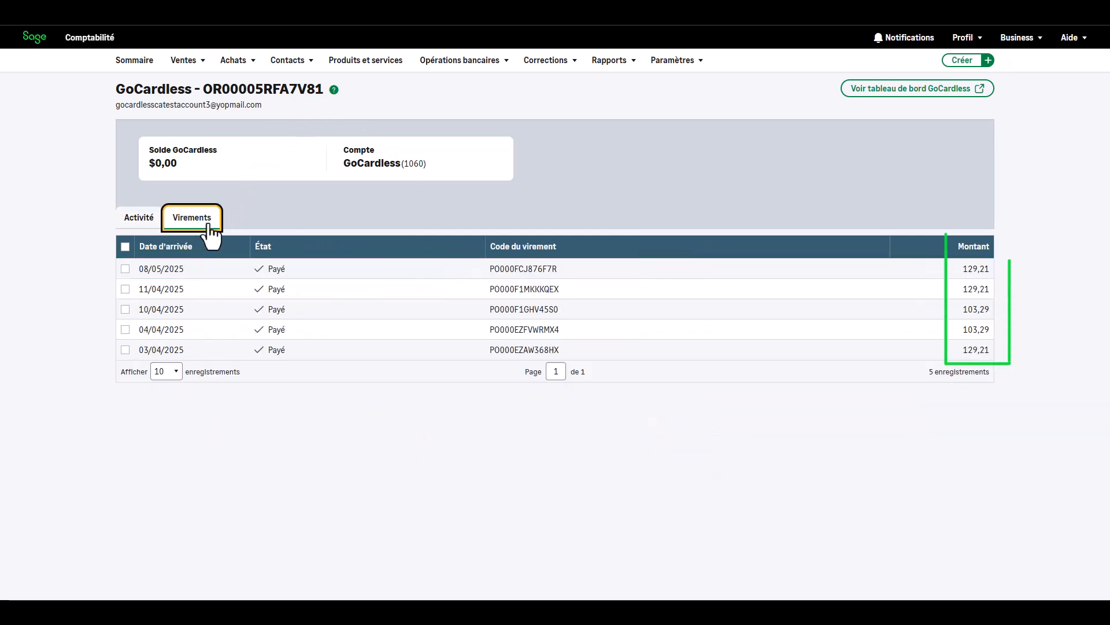